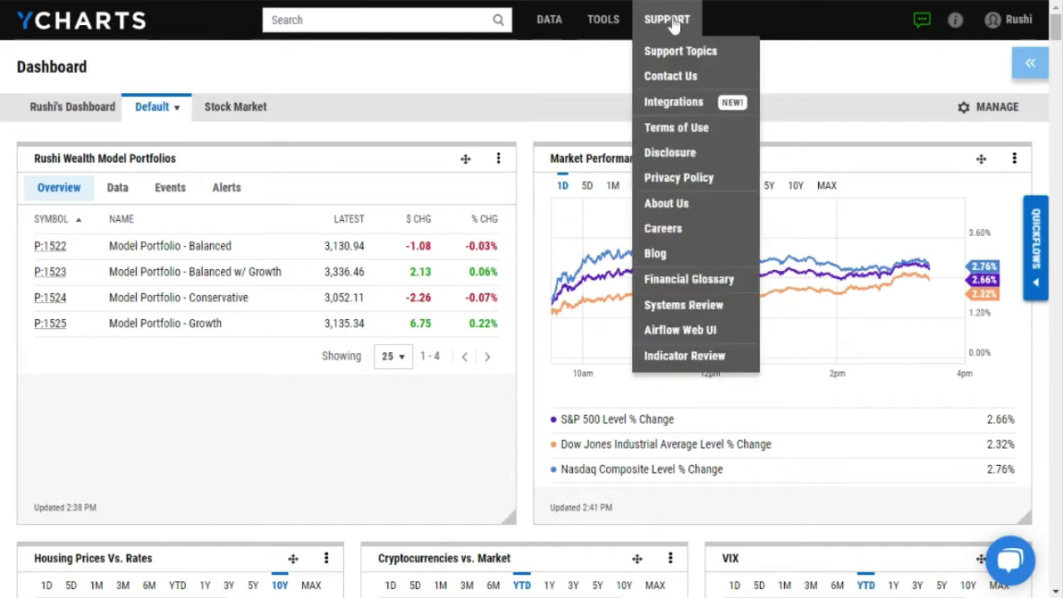
# Open Support > Integrations to see the five connected data partners
pyautogui.click(654, 103)
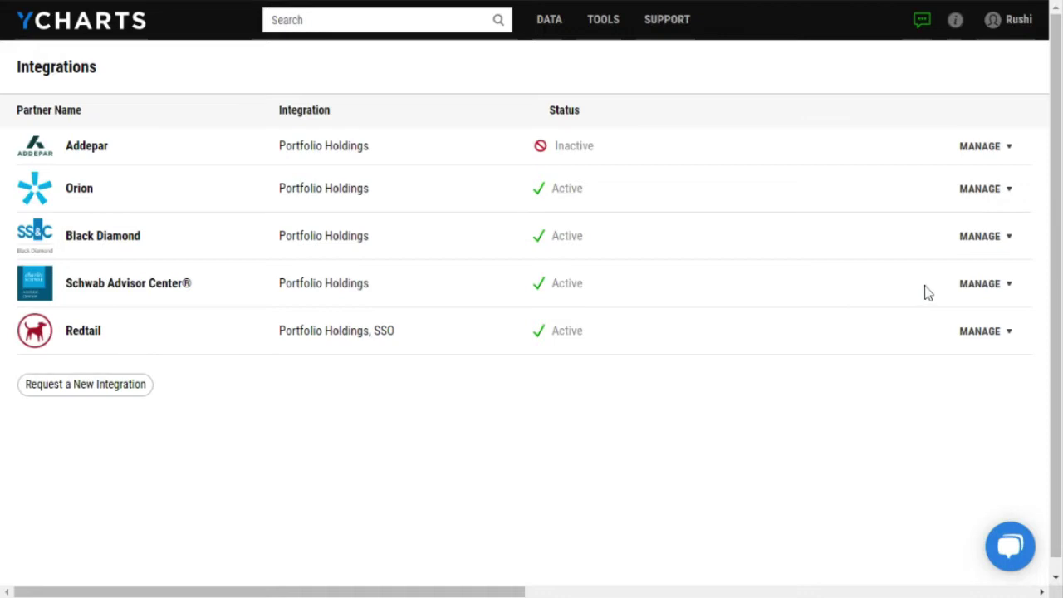
pyautogui.click(987, 297)
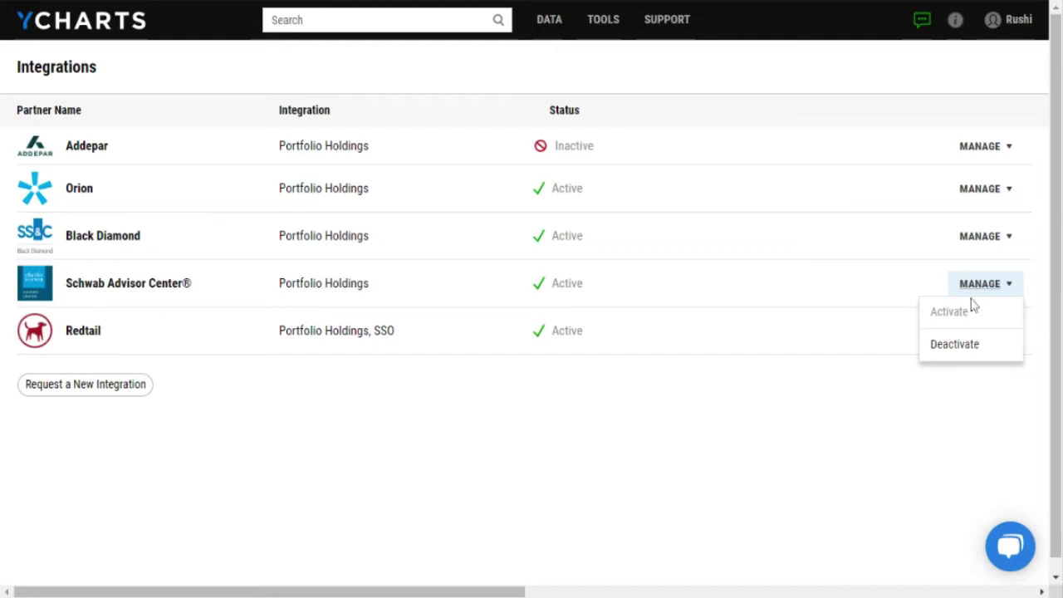
pyautogui.click(972, 293)
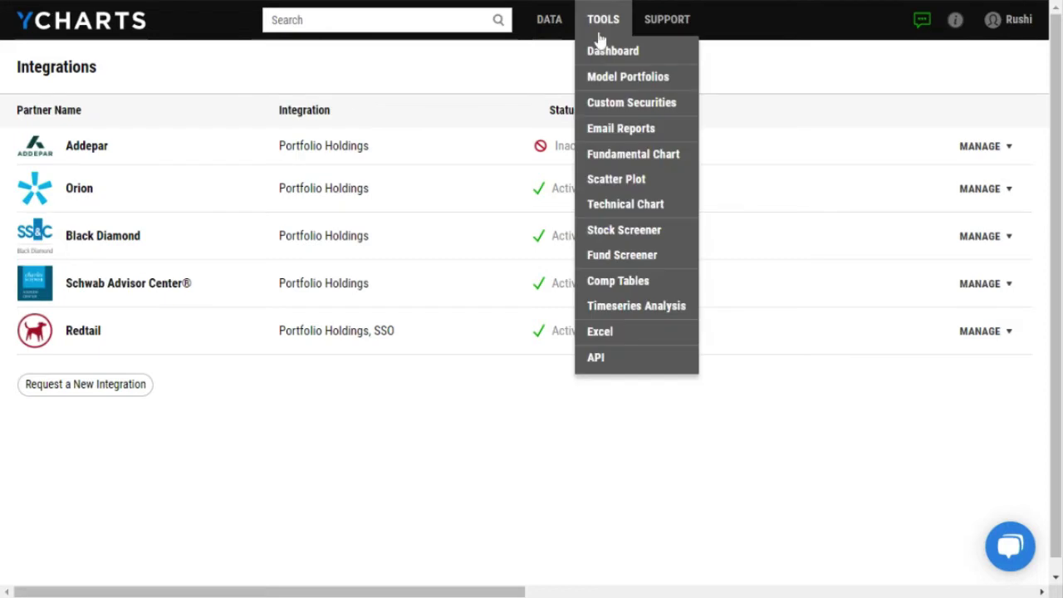
pyautogui.moveTo(602, 19)
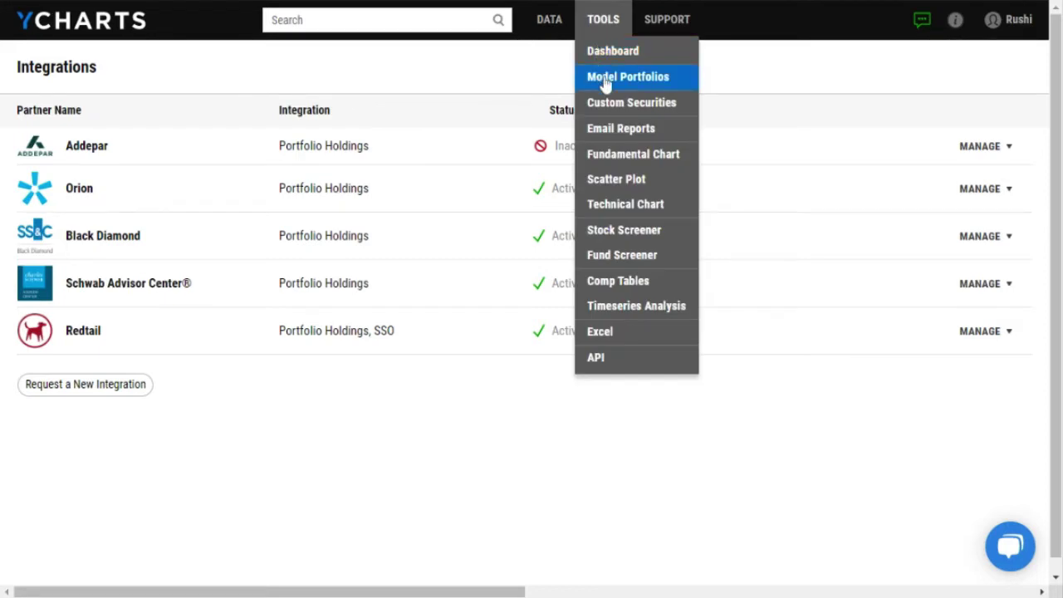
# Open Model Portfolios and expand the Import Holdings partner list
pyautogui.click(605, 76)
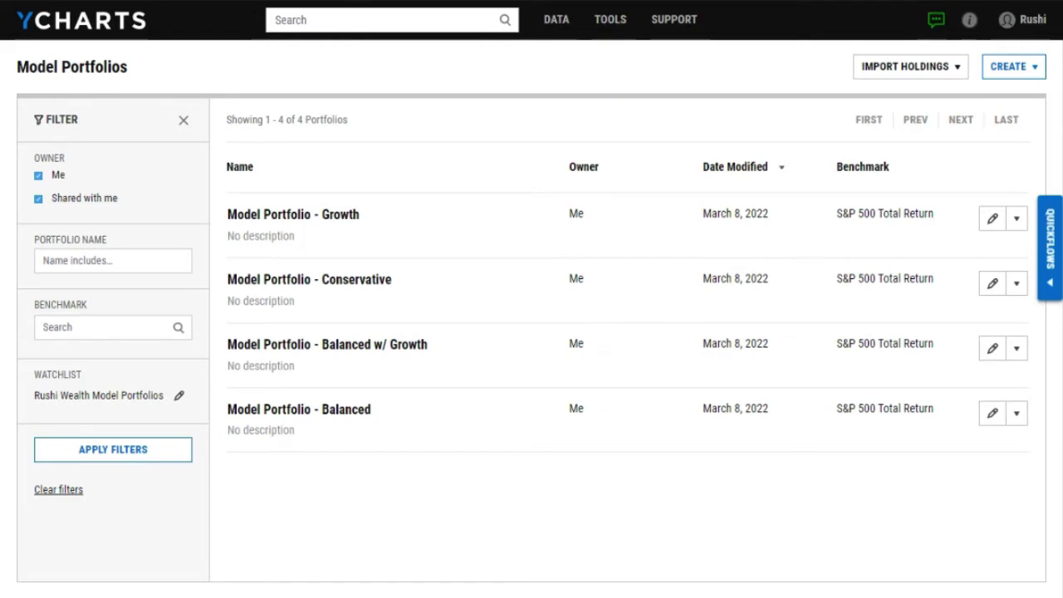
pyautogui.click(933, 76)
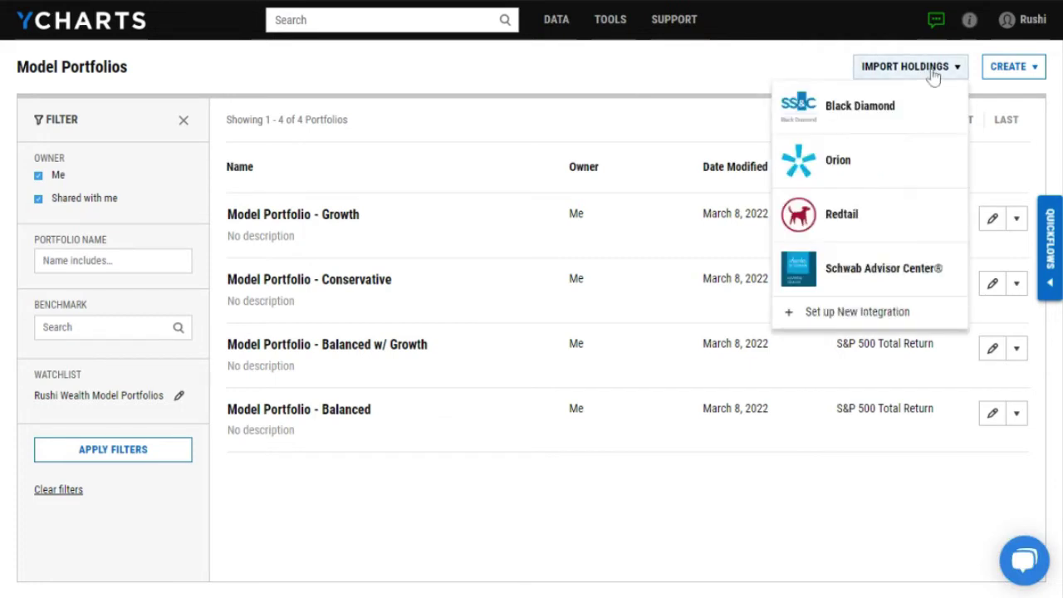
# Import the JOHN TEST client's RMD test account from Schwab Advisor Center, searching clients for 'john'
pyautogui.click(874, 282)
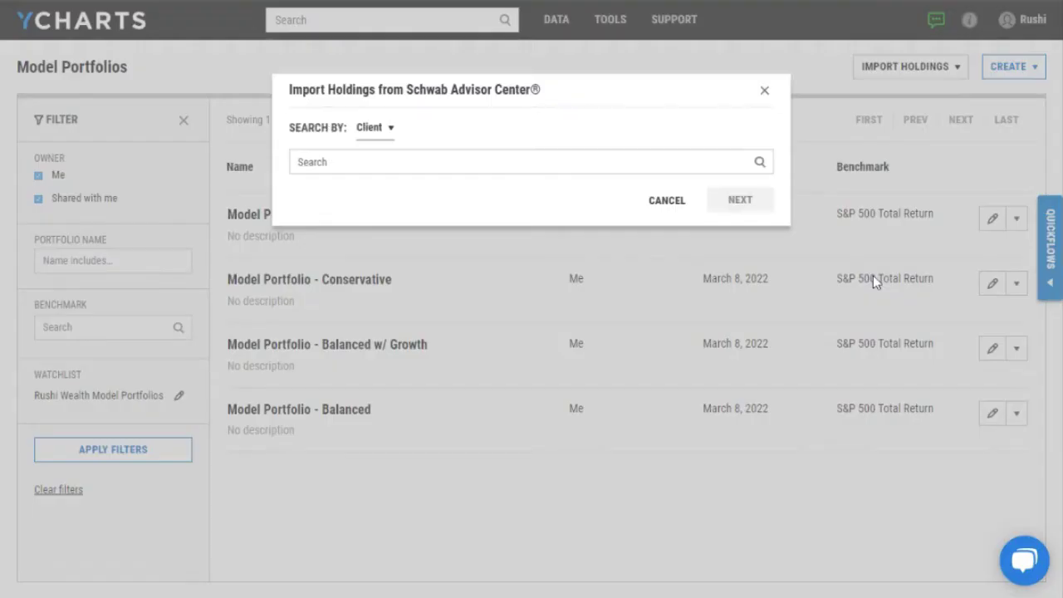
pyautogui.click(385, 135)
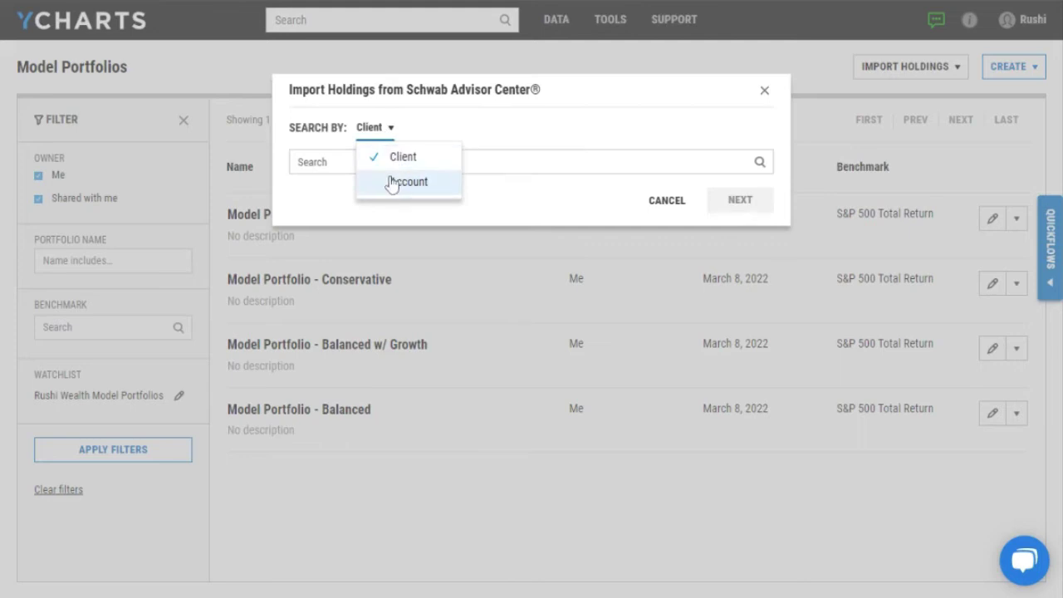
pyautogui.click(399, 166)
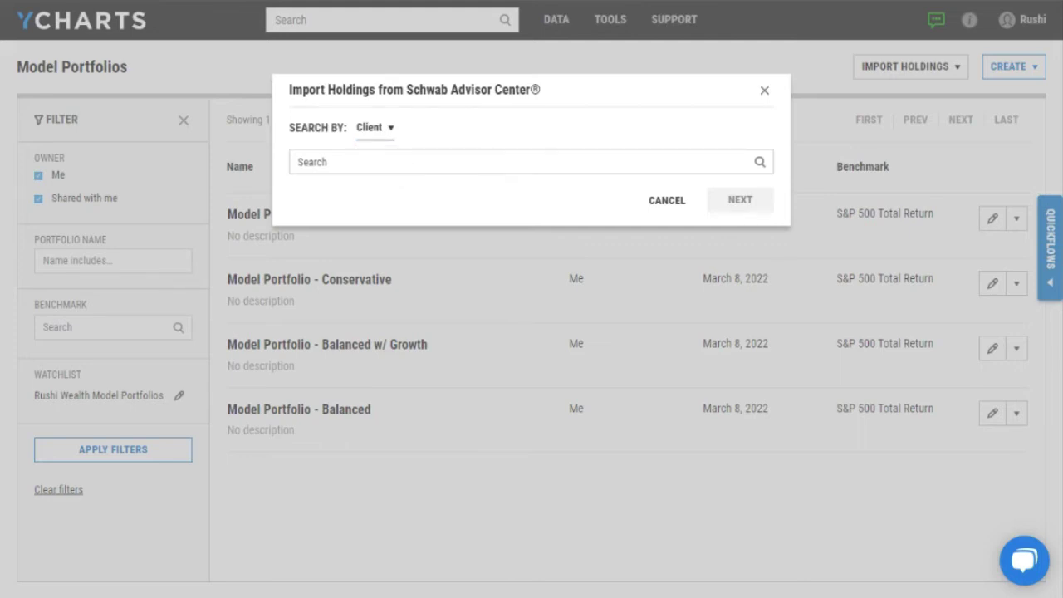
pyautogui.write('joh')
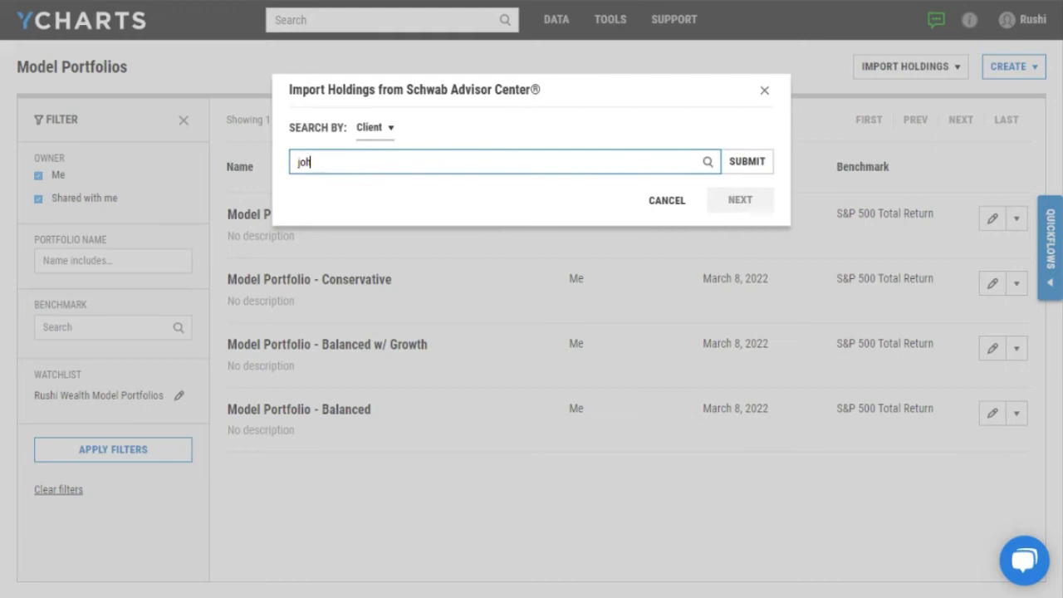
pyautogui.write('n')
pyautogui.click(764, 163)
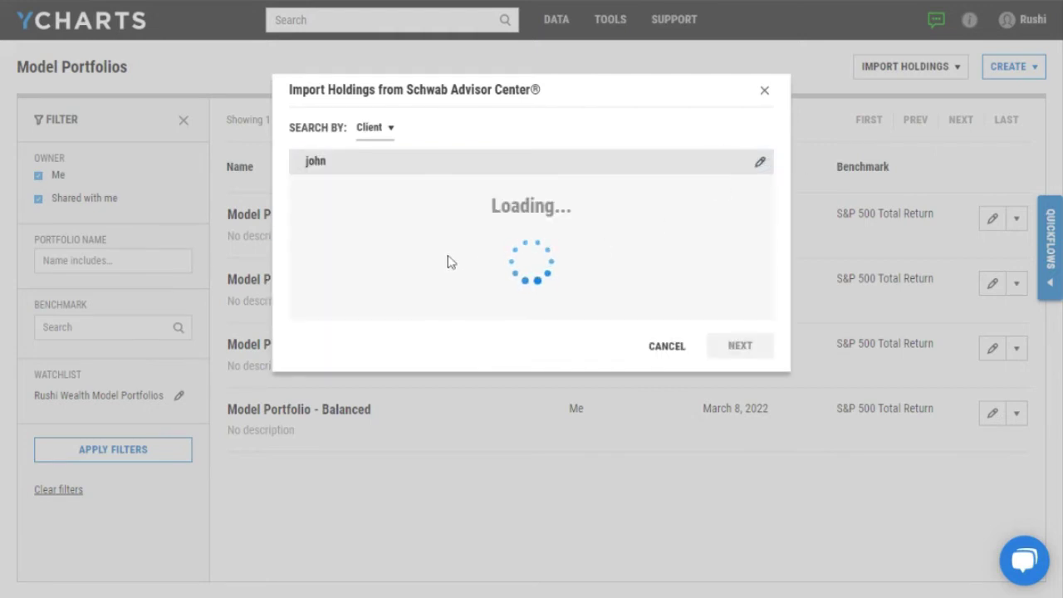
pyautogui.click(421, 264)
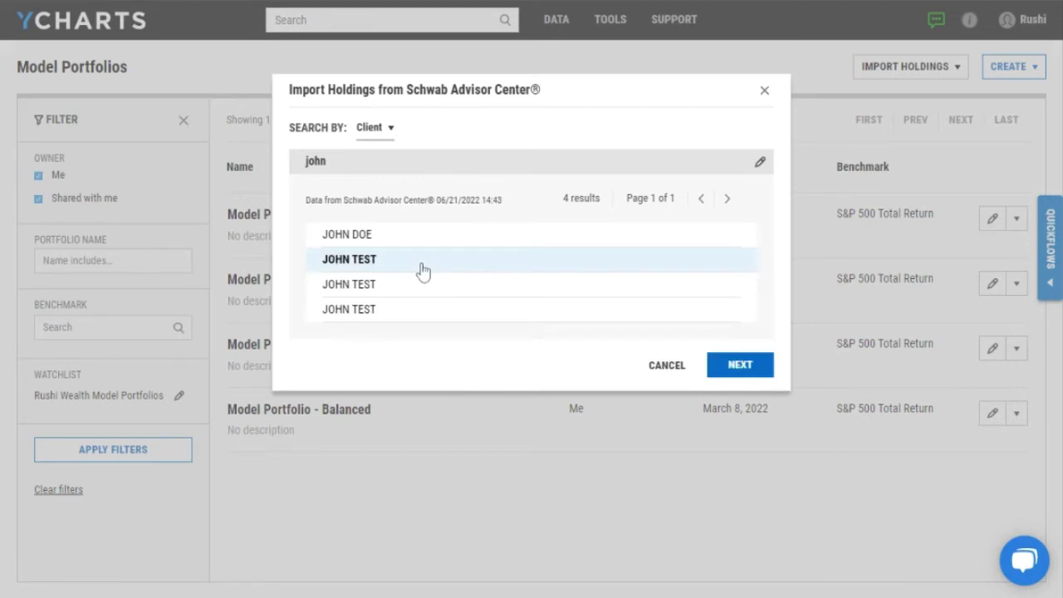
pyautogui.click(751, 368)
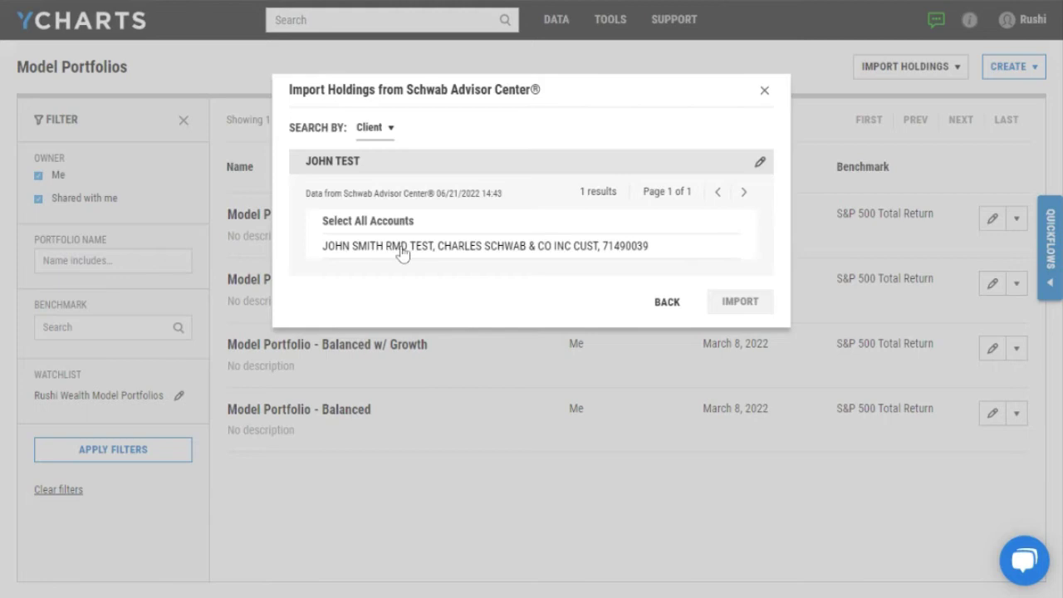
pyautogui.click(368, 251)
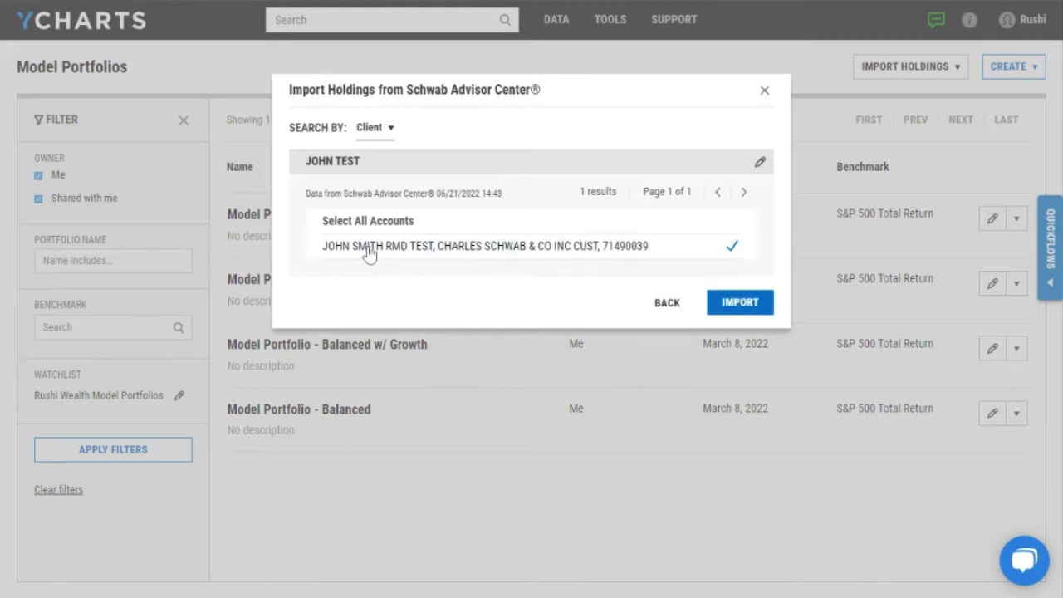
pyautogui.click(731, 308)
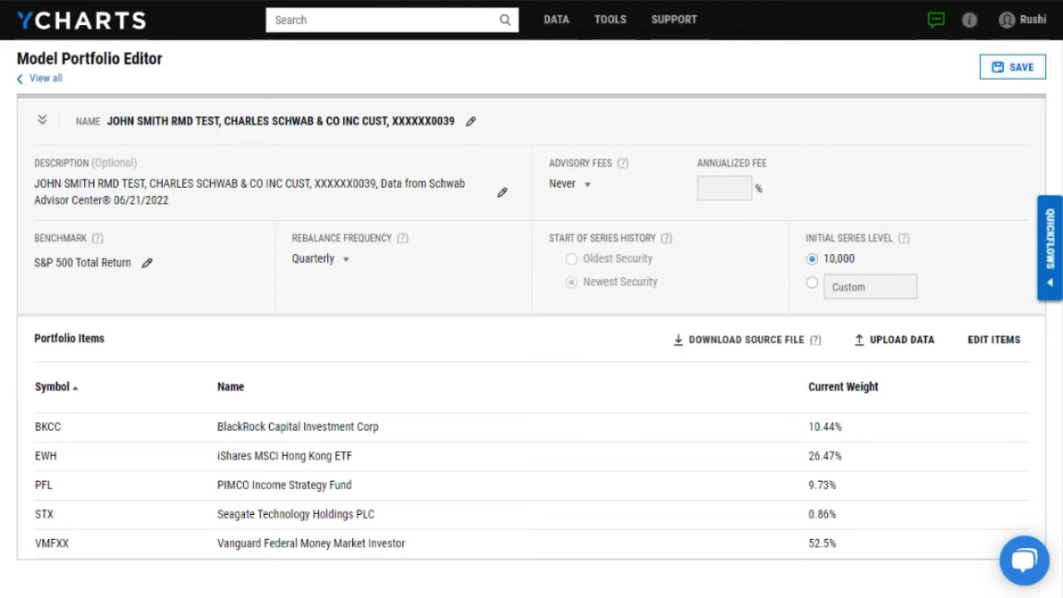
# Search 'john smith', open the P:862138 portfolio, and scroll through its overview stats
pyautogui.write('joh')
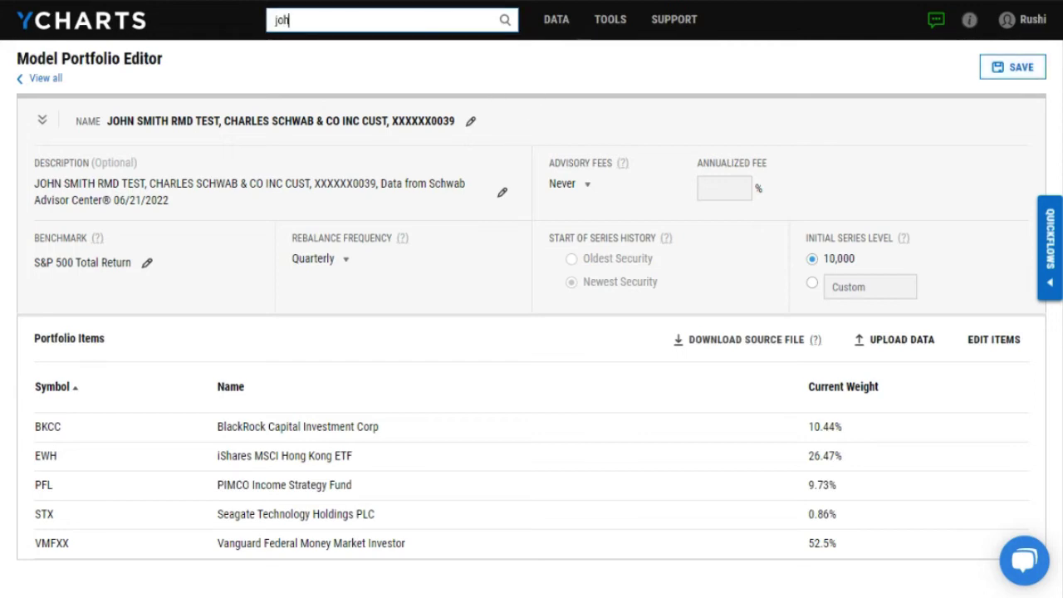
pyautogui.write('n smith')
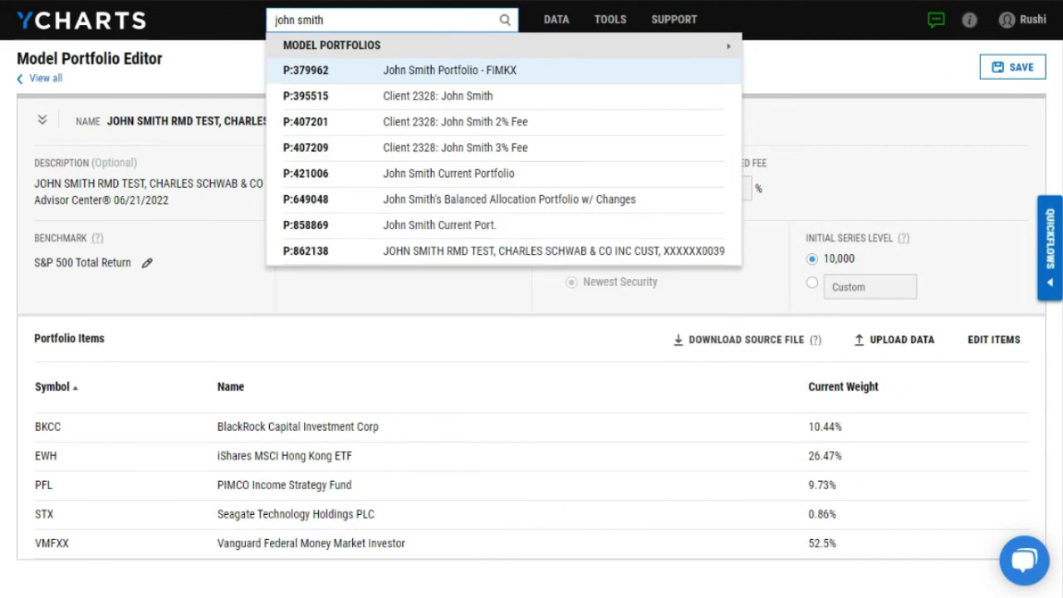
pyautogui.click(411, 258)
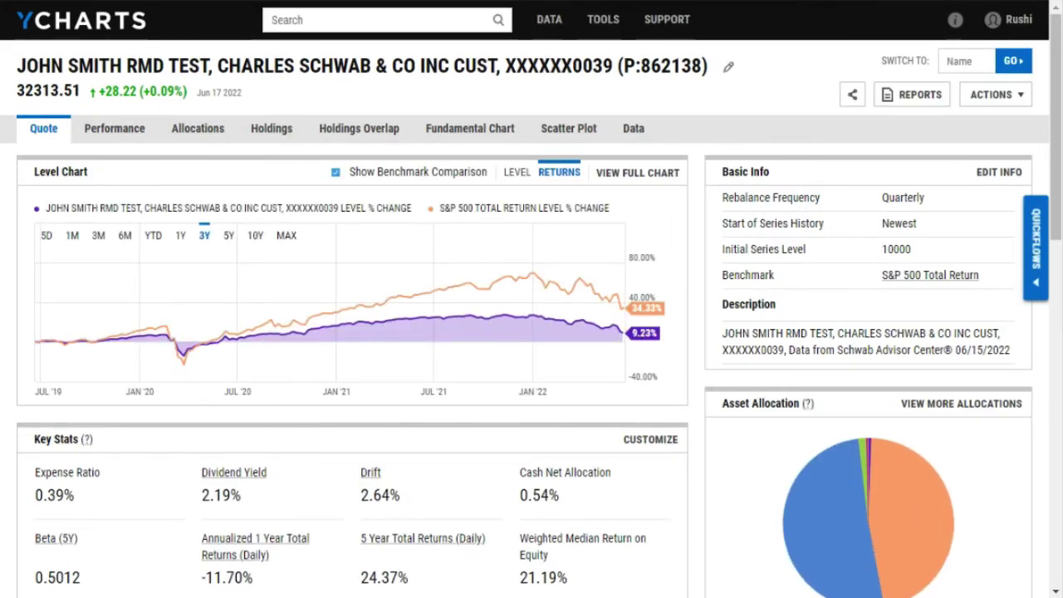
pyautogui.scroll(-1, 801, 108)
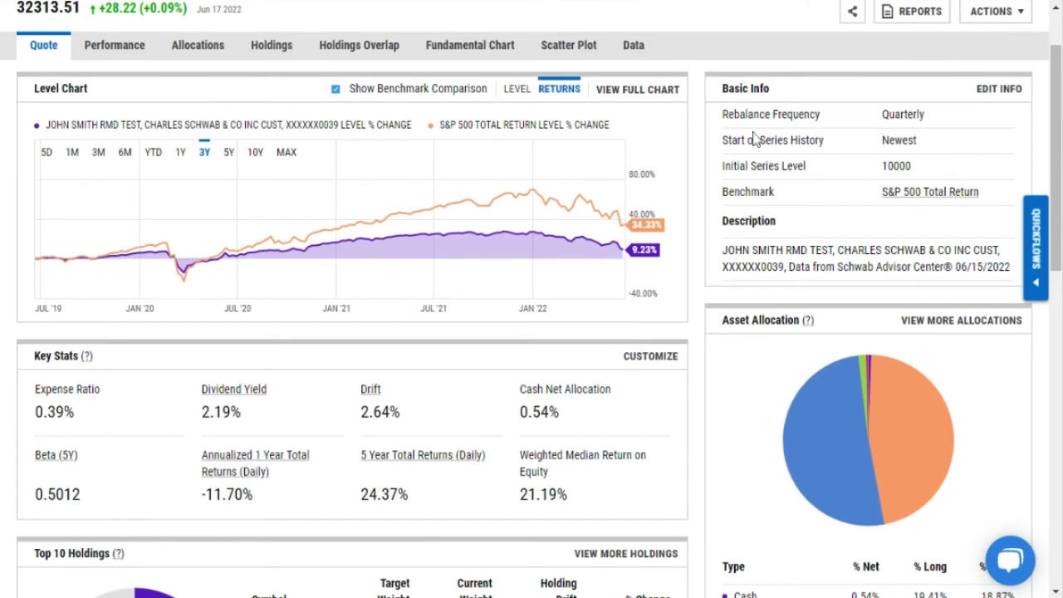
pyautogui.scroll(-1, 753, 138)
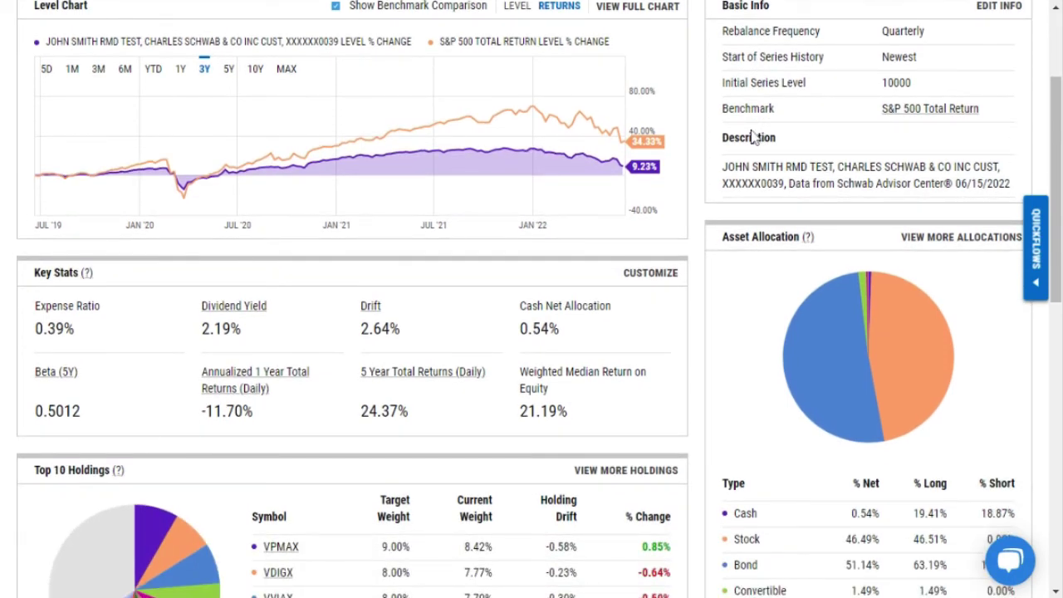
pyautogui.scroll(-1, 753, 137)
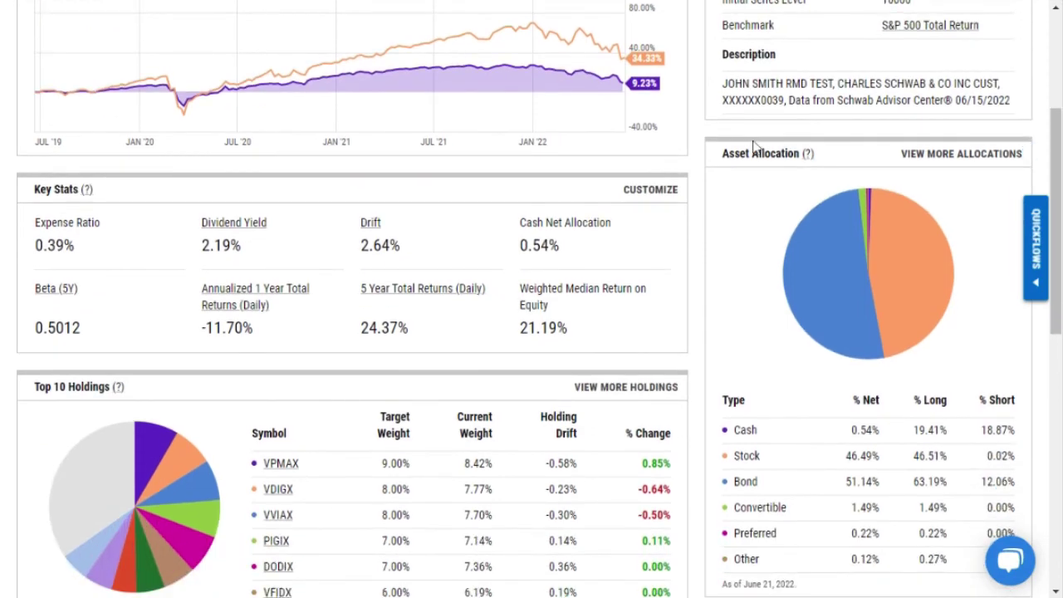
pyautogui.scroll(-2, 755, 145)
pyautogui.scroll(-1, 756, 146)
pyautogui.scroll(-1, 756, 145)
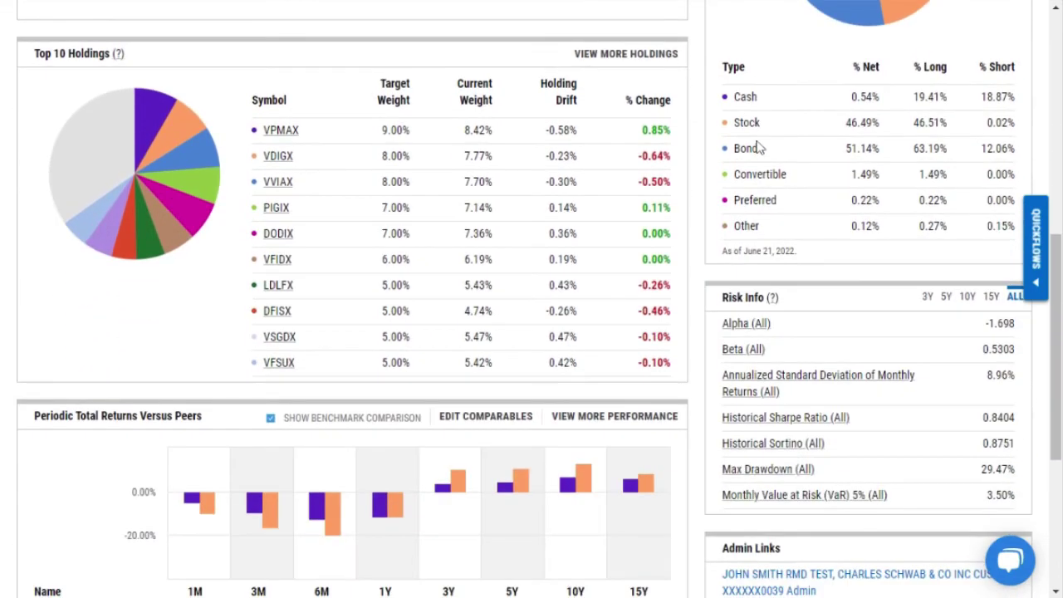
pyautogui.scroll(-1, 756, 145)
pyautogui.scroll(-3, 770, 139)
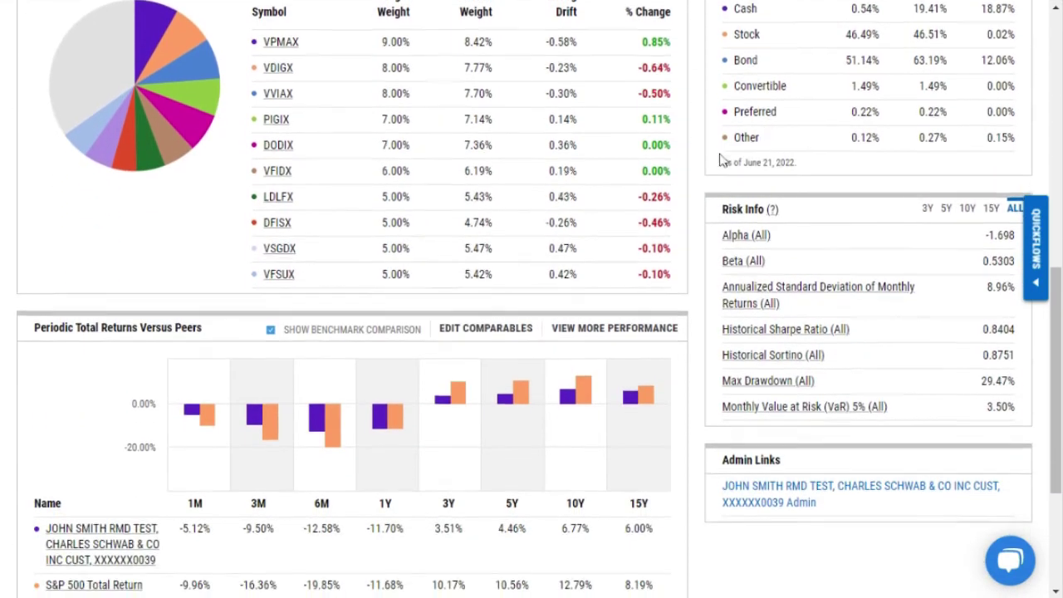
pyautogui.scroll(7, 695, 174)
pyautogui.scroll(4, 694, 174)
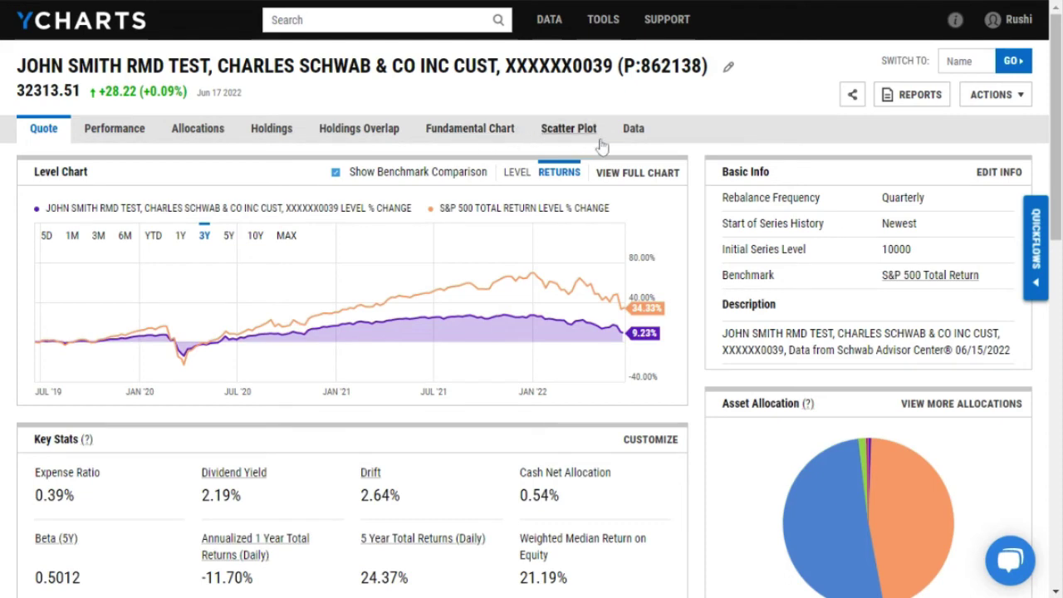
# Show the portfolio's Holdings, then generate a Tearsheets One Page Report
pyautogui.click(276, 135)
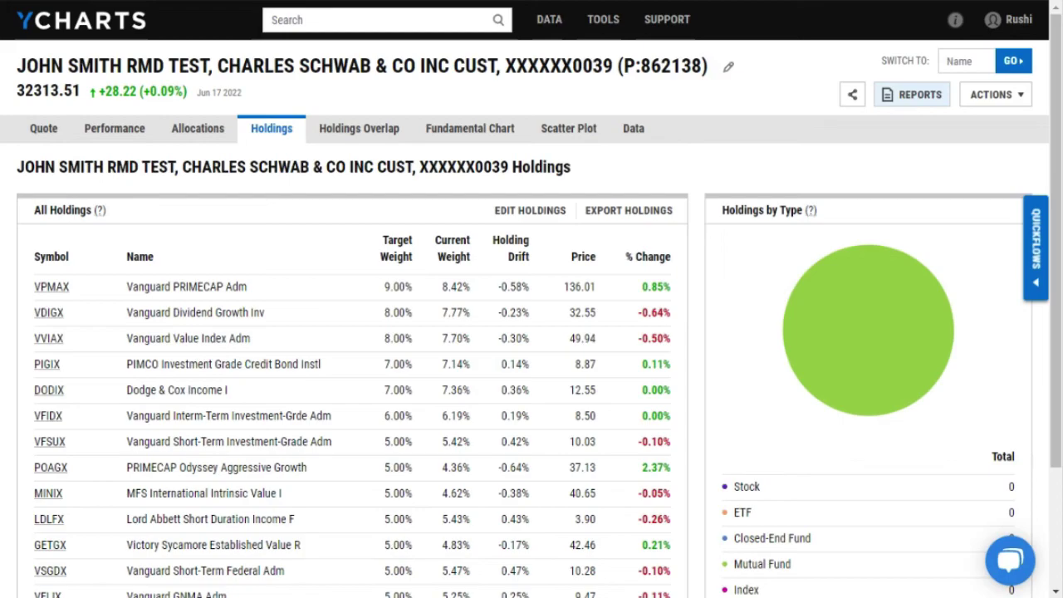
pyautogui.click(919, 96)
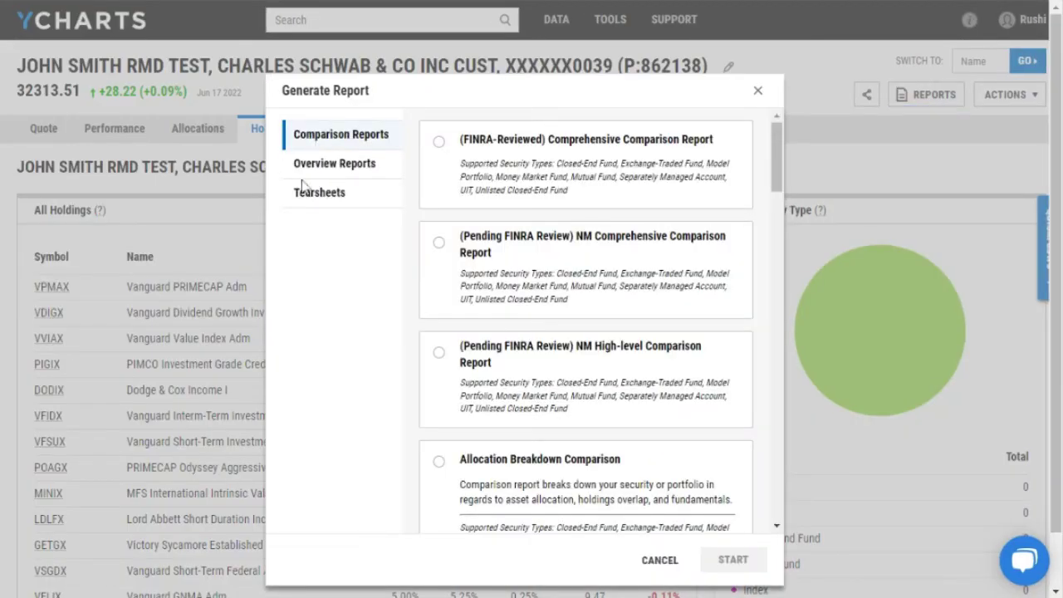
pyautogui.click(303, 192)
pyautogui.click(467, 171)
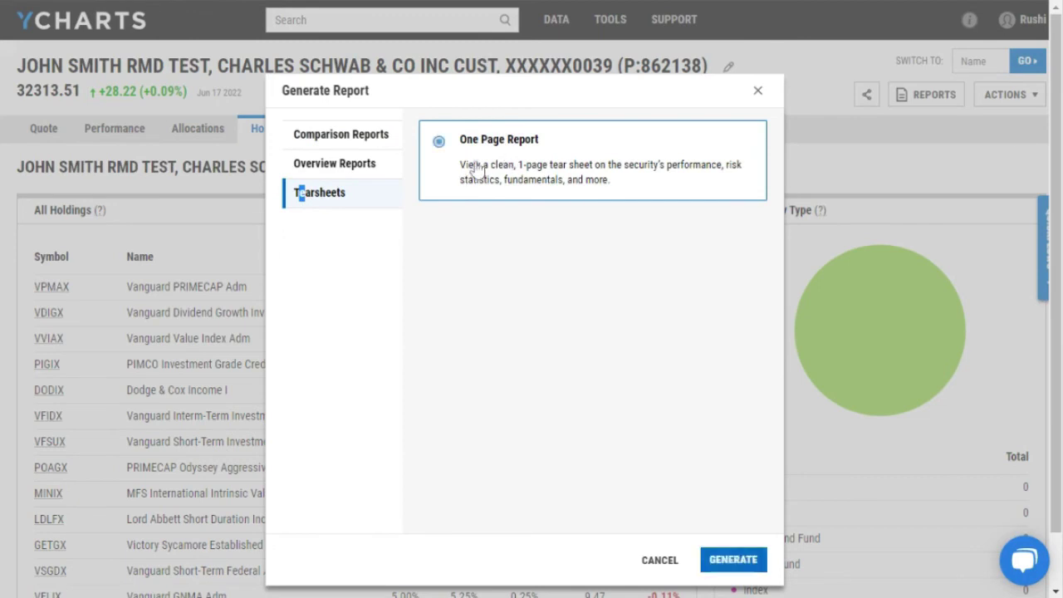
pyautogui.click(747, 559)
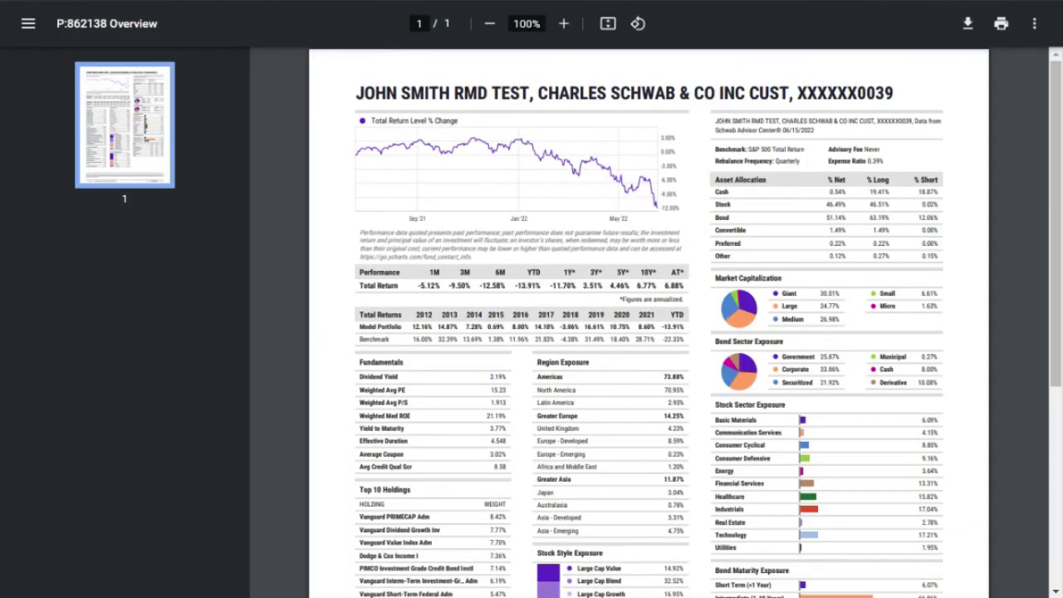
# Scroll the PDF tear sheet through style exposure and 3-, 5- and 10-year risk statistics
pyautogui.scroll(-1, 539, 320)
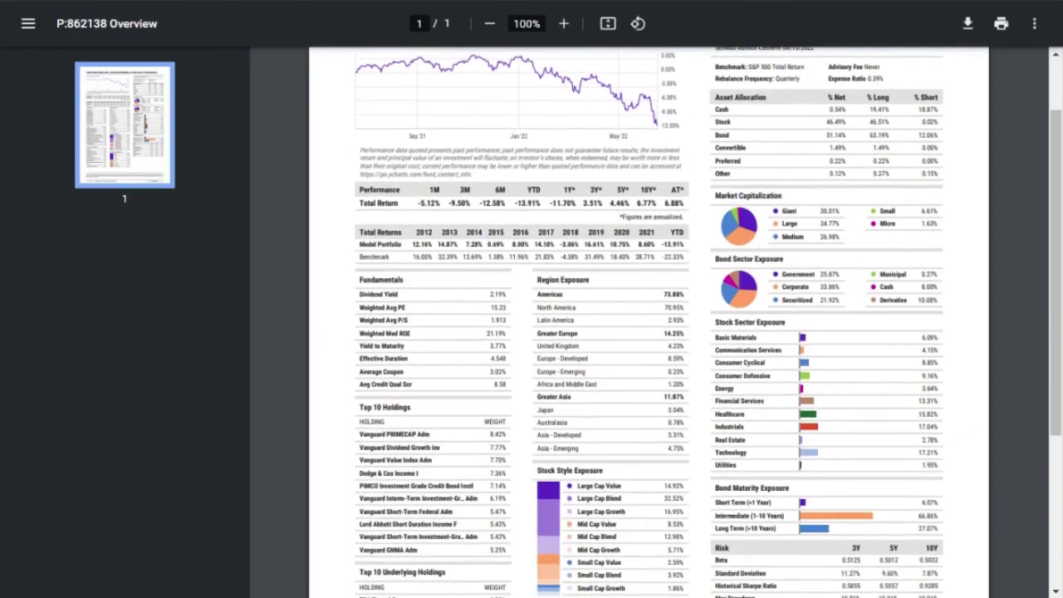
pyautogui.scroll(-2, 540, 319)
pyautogui.scroll(-2, 539, 319)
pyautogui.scroll(2, 540, 320)
pyautogui.scroll(3, 538, 319)
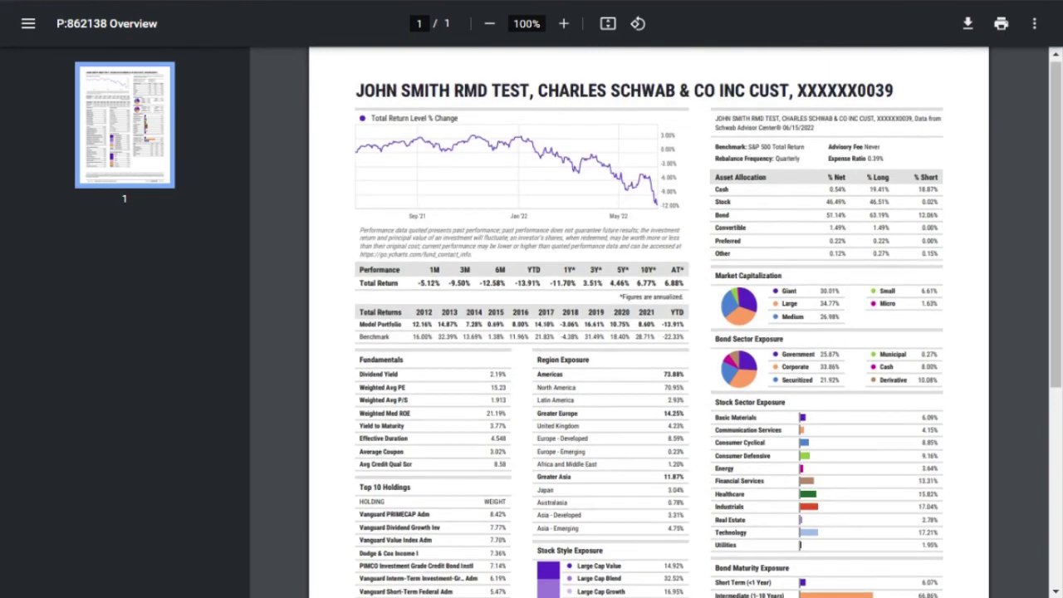